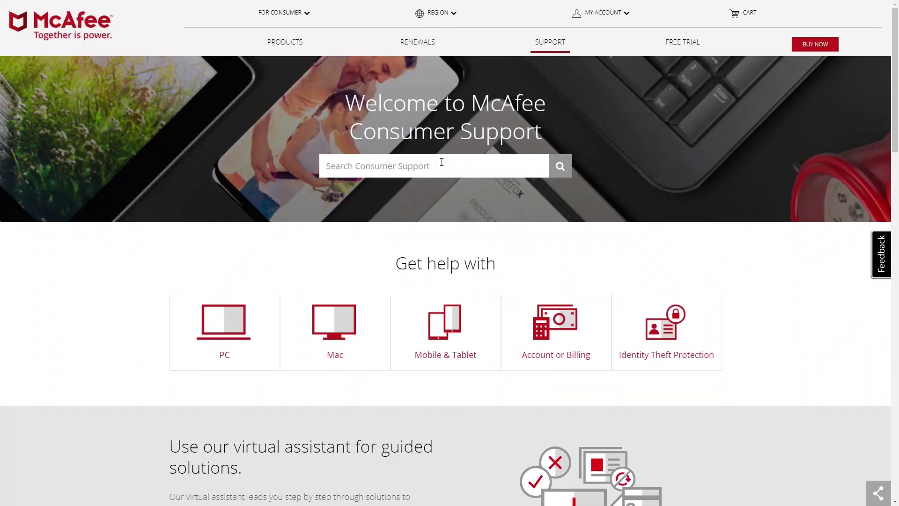
Download McAfee Virtual Technician (mvt.exe) from the support page and keep the flagged download.
scroll(441, 162, "down", 2)
scroll(442, 162, "down", 3)
scroll(441, 162, "down", 2)
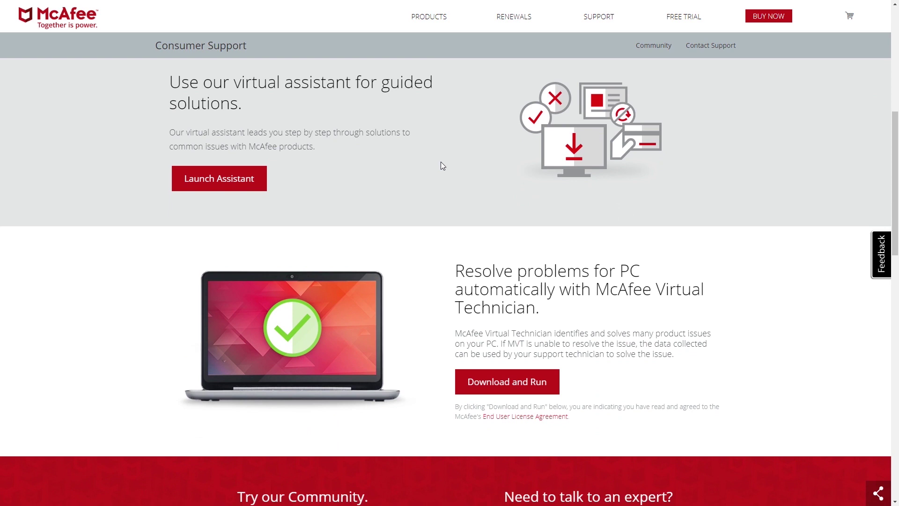
scroll(441, 162, "down", 2)
scroll(442, 166, "down", 1)
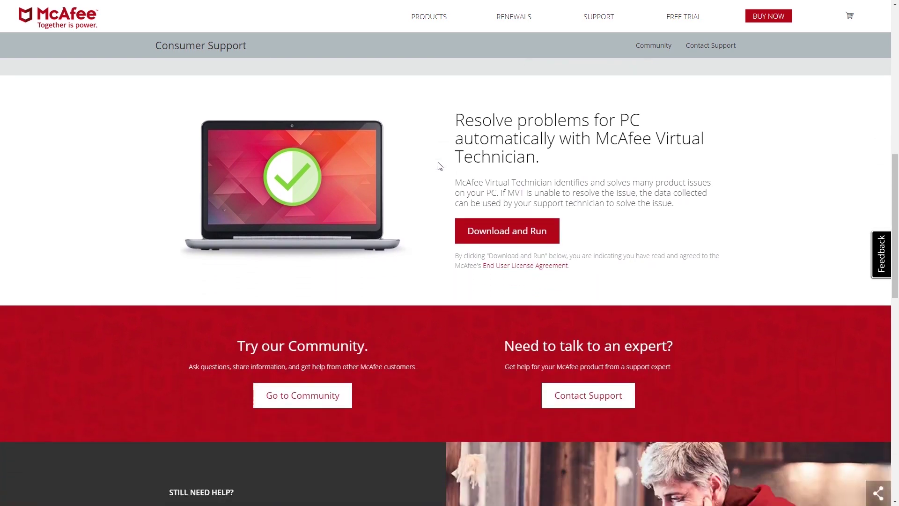
left_click(508, 238)
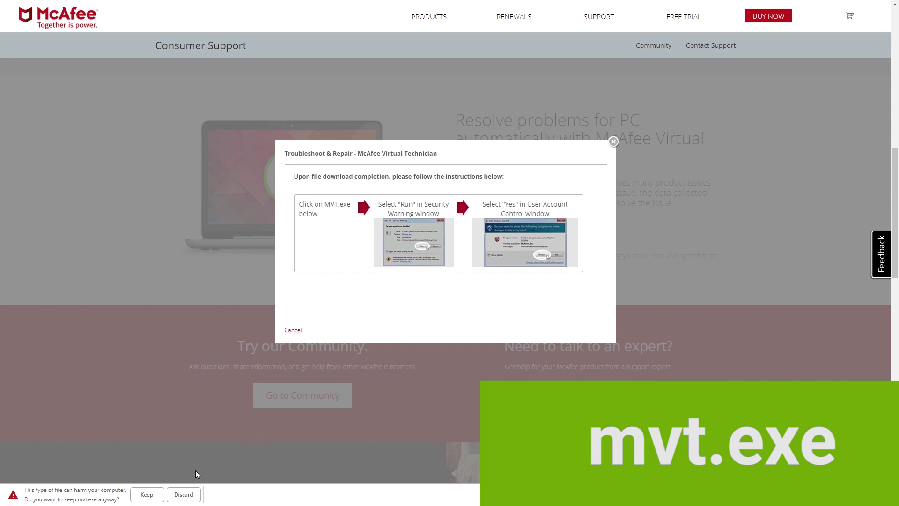
left_click(147, 495)
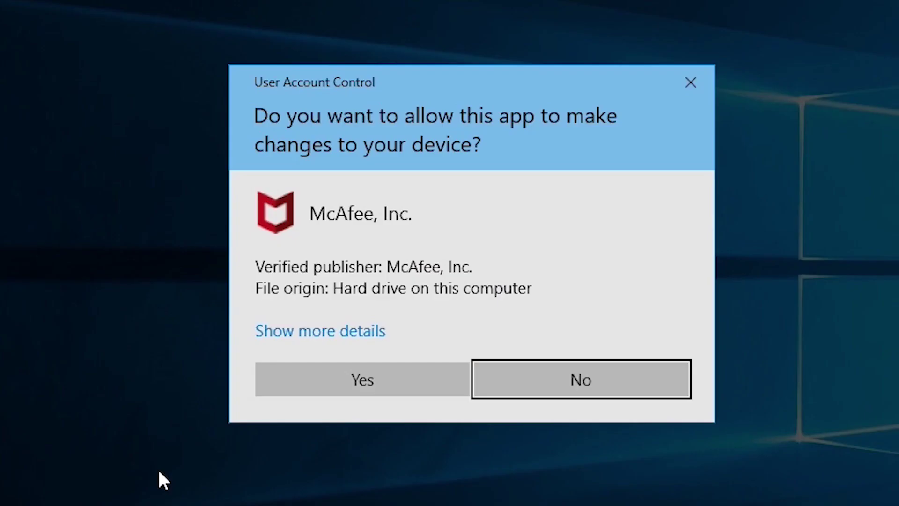
Allow mvt.exe through User Account Control and let AutoFix (Recommended) repair the found problem.
left_click(352, 383)
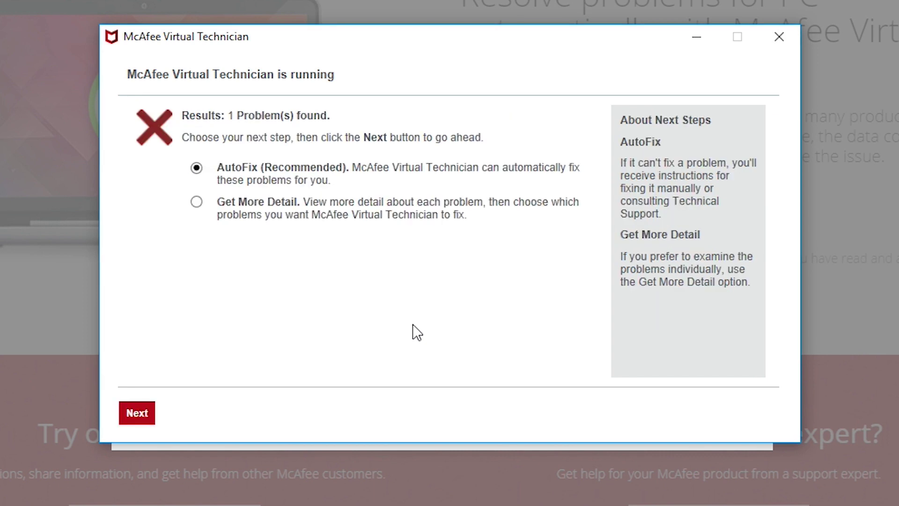
left_click(138, 413)
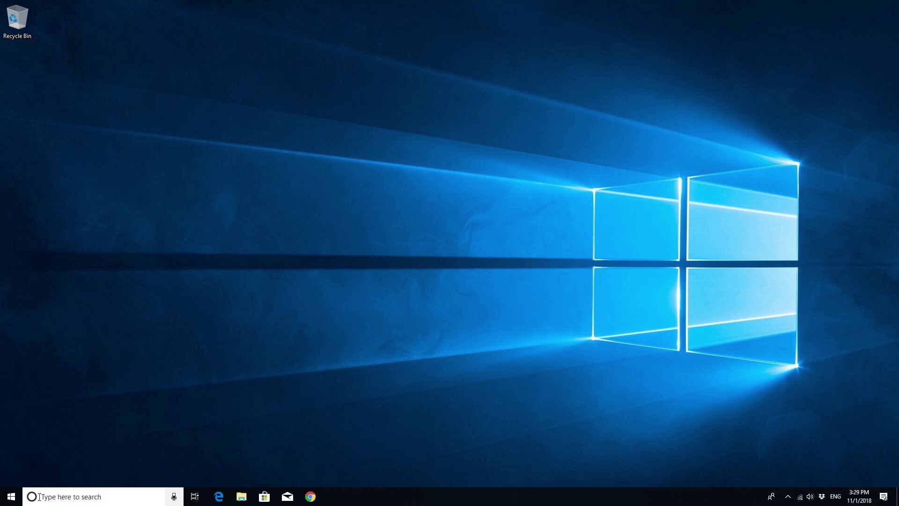
Uninstall McAfee Total Protection from Settings > Apps, approving UAC and confirming Remove.
left_click(11, 496)
left_click(11, 463)
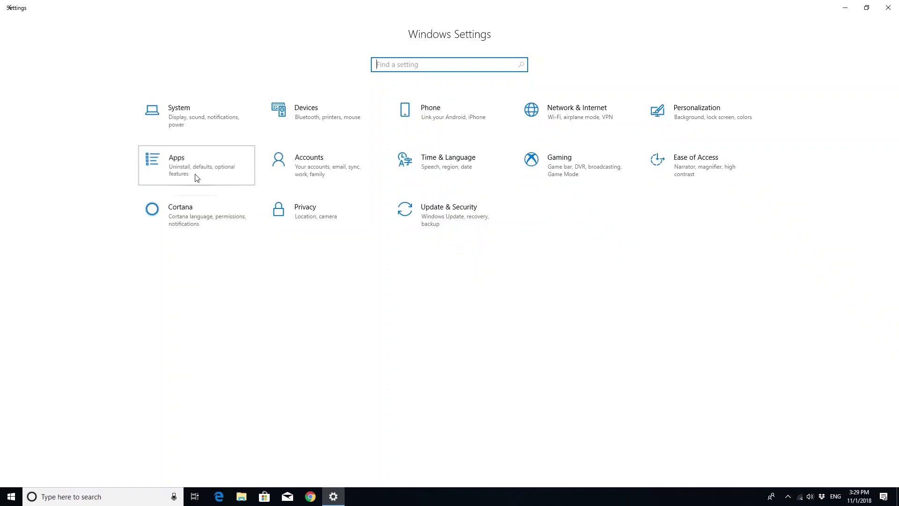
left_click(205, 180)
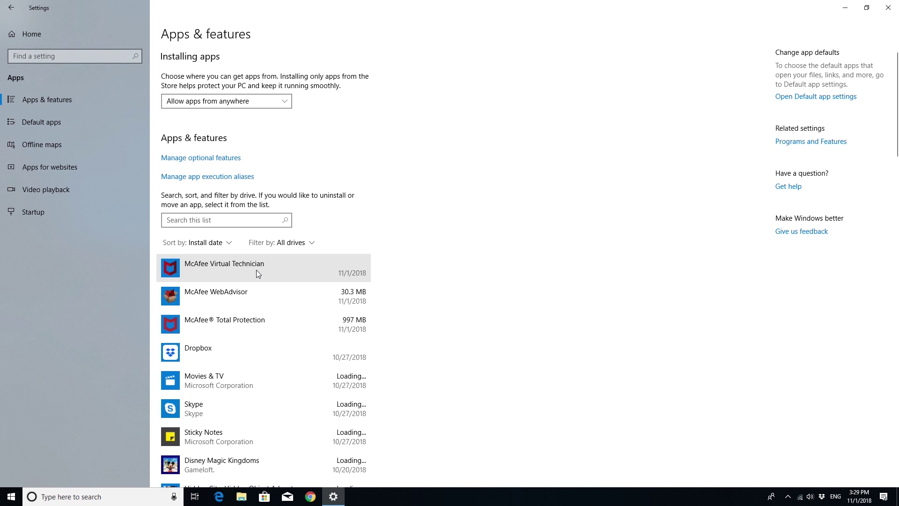
left_click(286, 321)
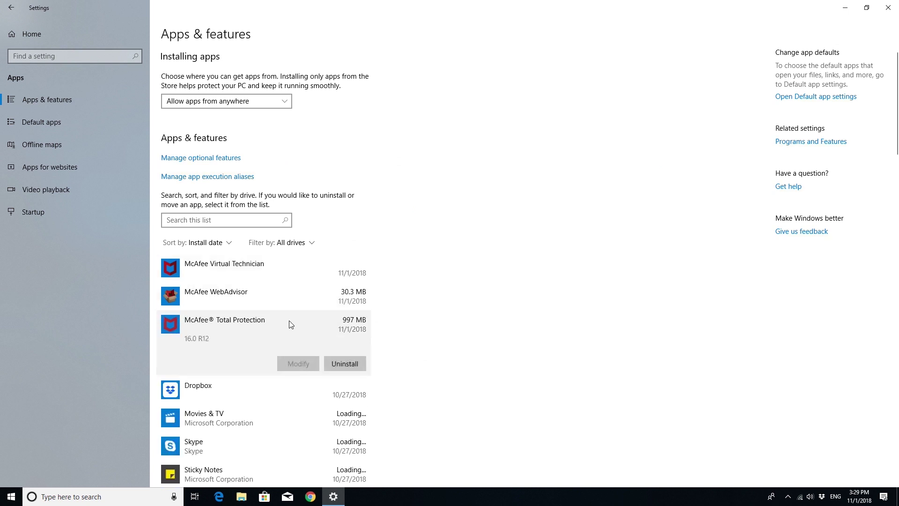
left_click(344, 364)
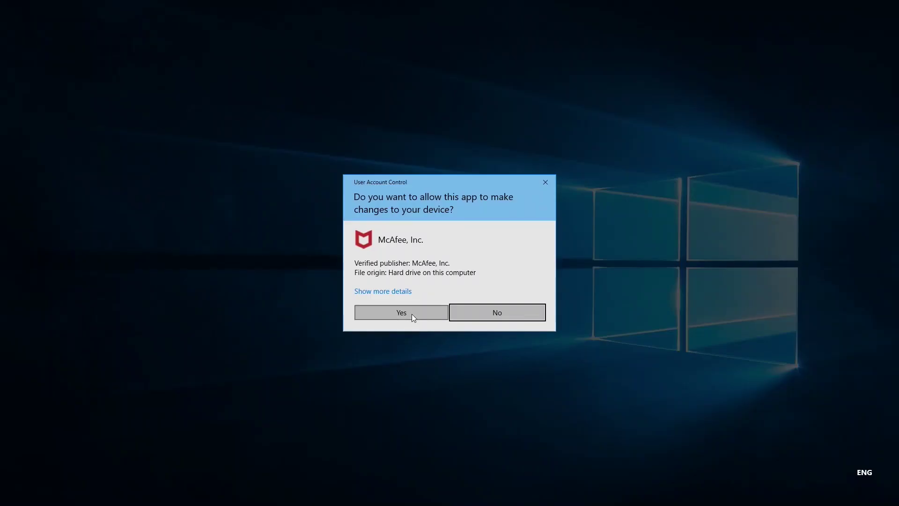
left_click(412, 314)
left_click(530, 360)
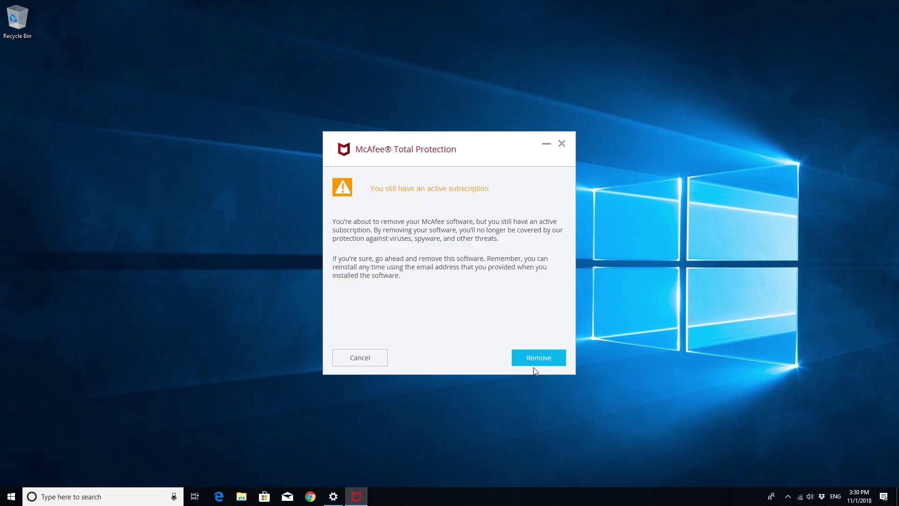